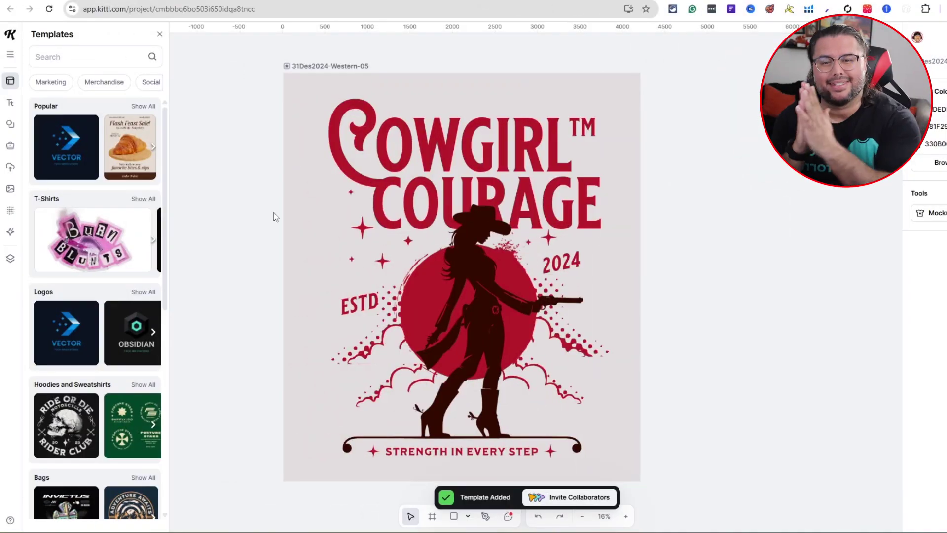
# - Replace the selected cowgirl with a cowboy silhouette found by searching Elements for 'cowboy'
pyautogui.click(498, 280)
pyautogui.click(10, 124)
pyautogui.click(67, 52)
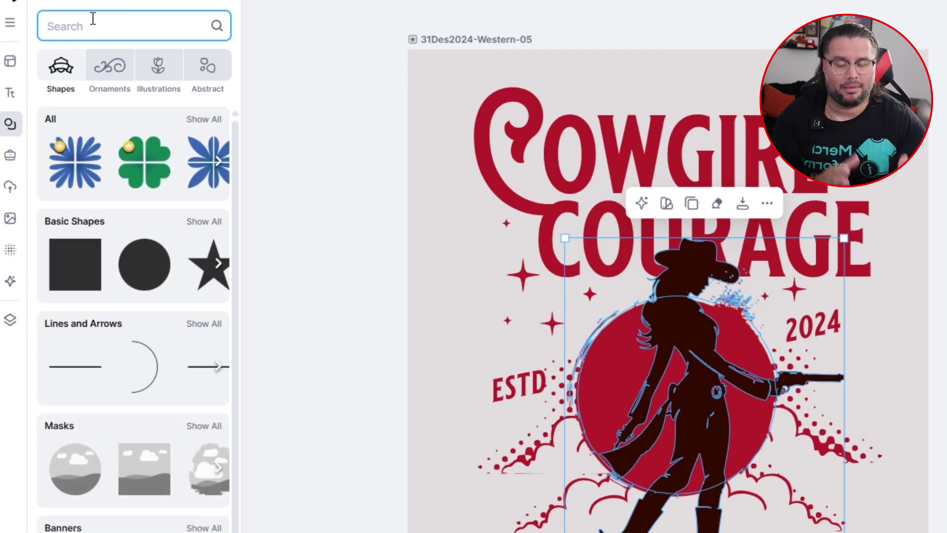
pyautogui.write('cowbo')
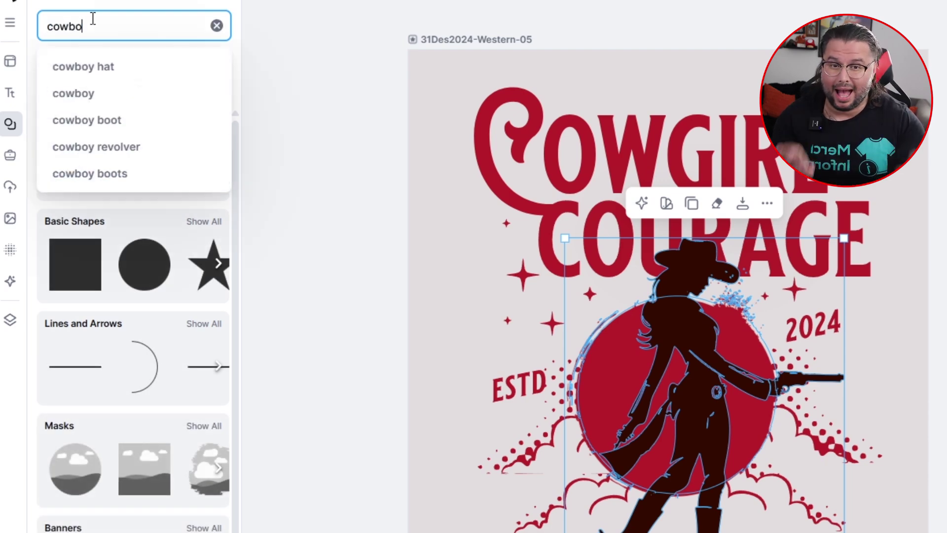
pyautogui.write('y')
pyautogui.press('Return')
pyautogui.scroll(-1, 143, 306)
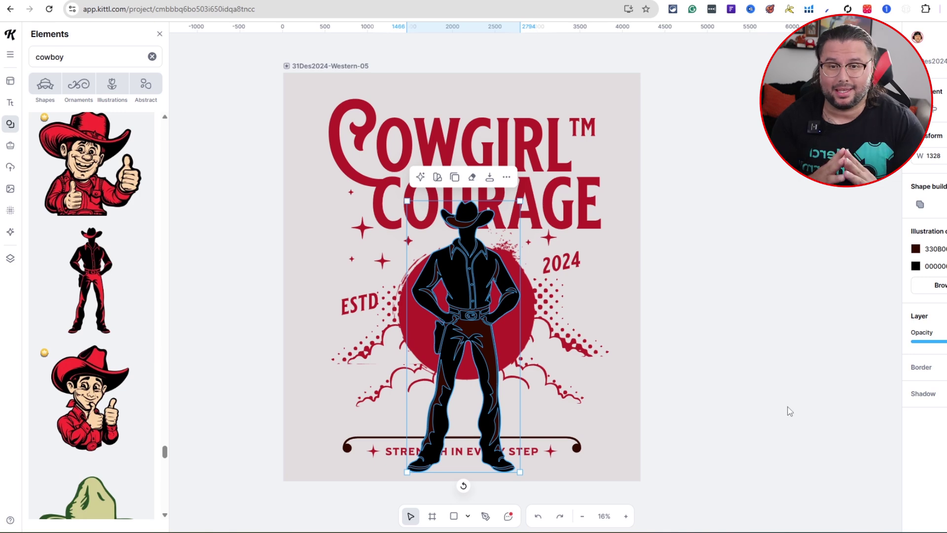
pyautogui.click(788, 412)
# - Shrink the cowboy silhouette and centre it over the red circle
pyautogui.click(491, 439)
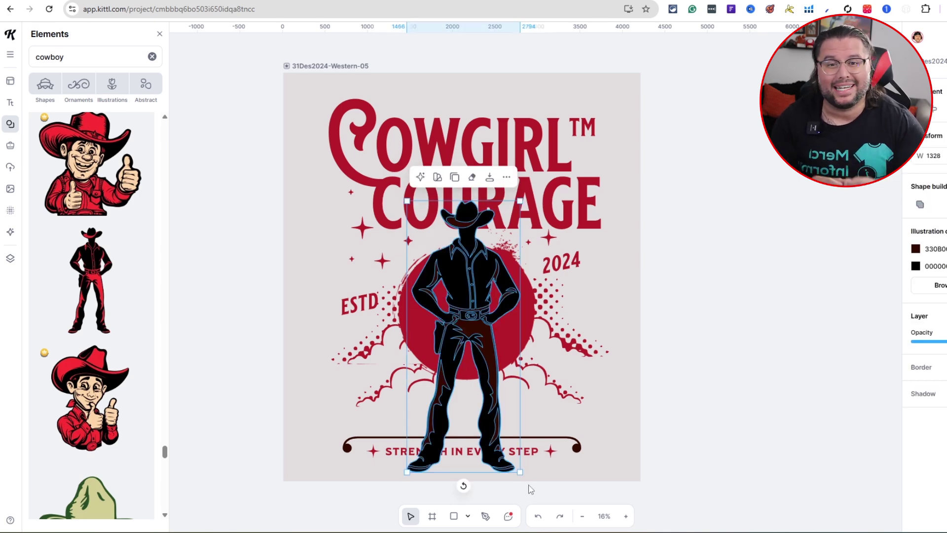
pyautogui.moveTo(519, 472); pyautogui.dragTo(499, 422)
pyautogui.moveTo(469, 390); pyautogui.dragTo(474, 406)
pyautogui.click(816, 401)
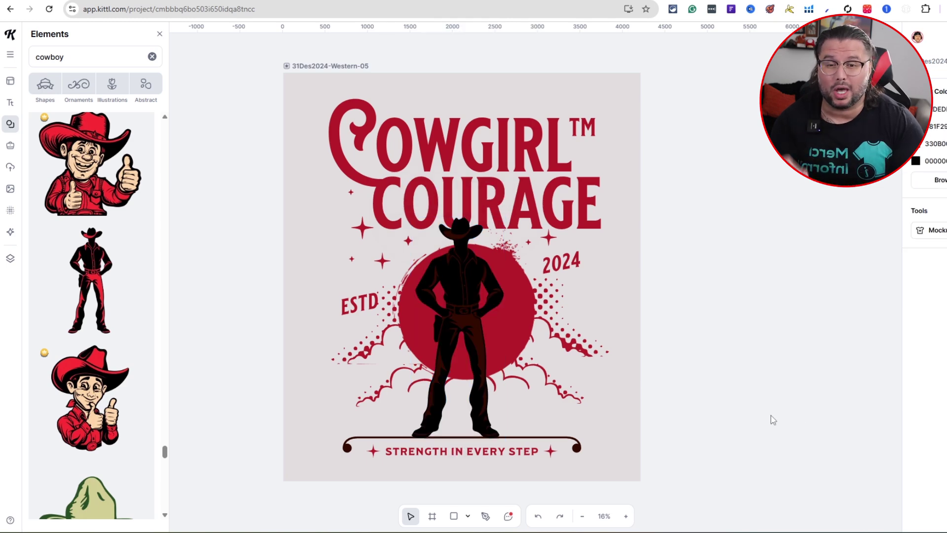
pyautogui.moveTo(449, 117); pyautogui.dragTo(442, 124)
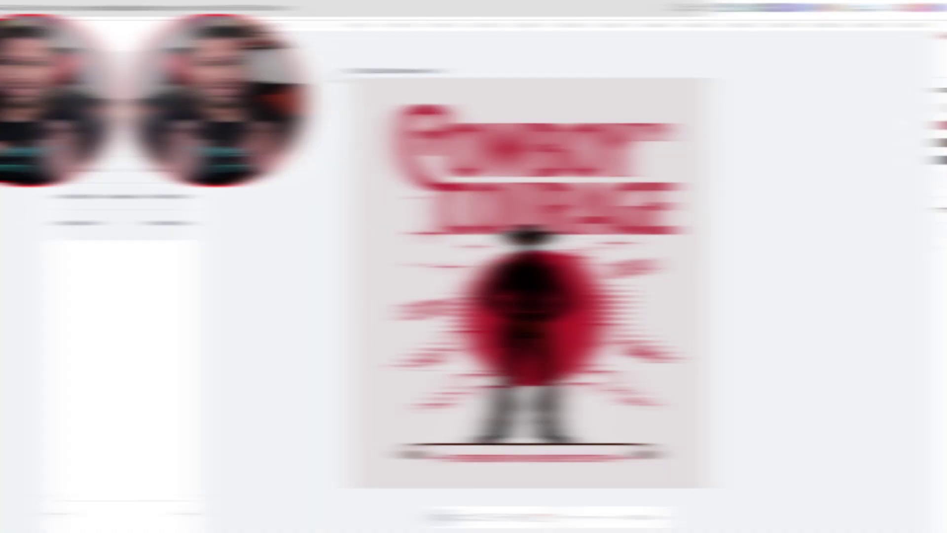
# - Select the whole design and try the Red Autumn and Ocean Blue preset palettes
pyautogui.moveTo(211, 74); pyautogui.dragTo(633, 501)
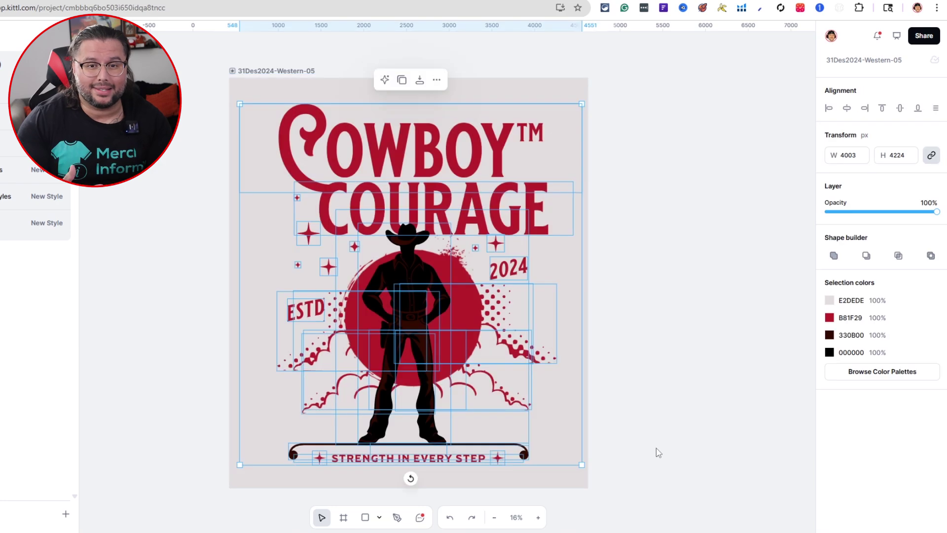
pyautogui.click(907, 379)
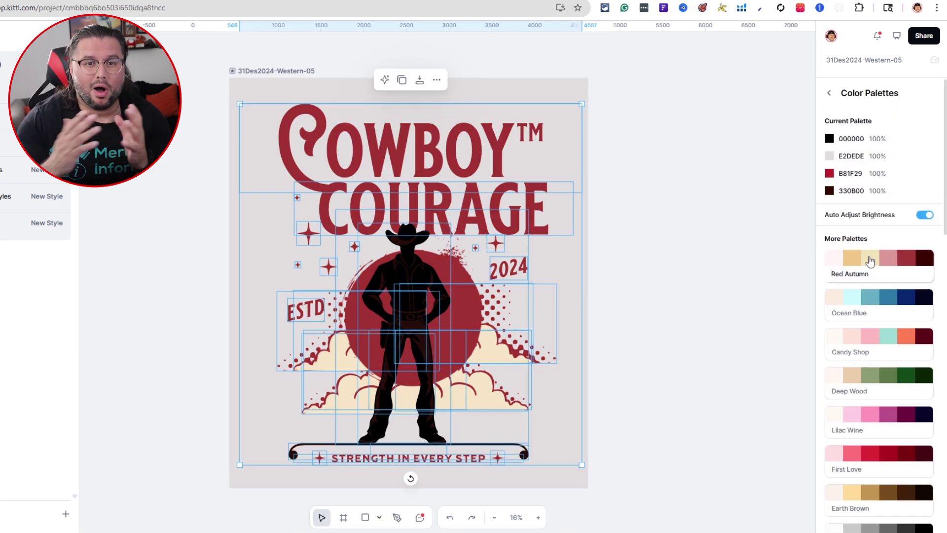
pyautogui.click(870, 260)
pyautogui.click(867, 301)
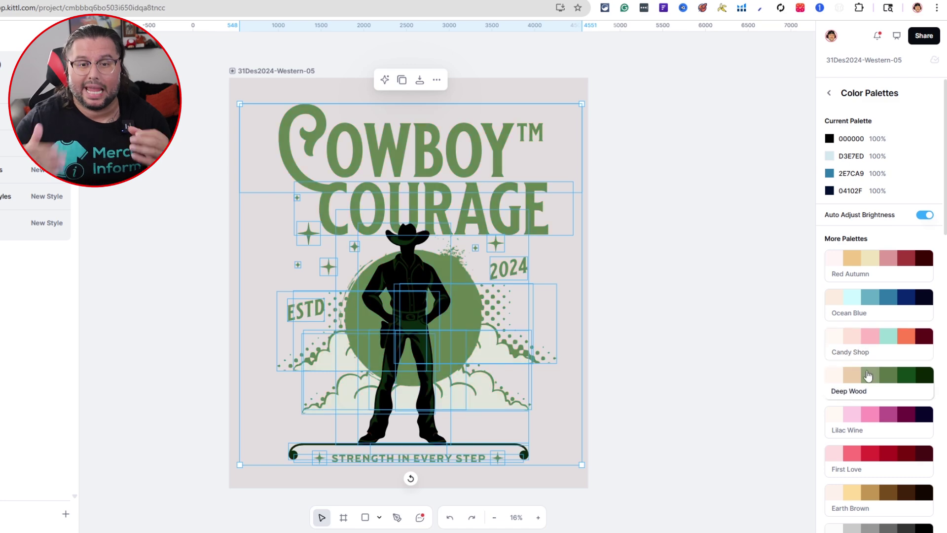
# - Browse further preset palettes and apply the purple-and-cream one to the design
pyautogui.scroll(-1, 864, 405)
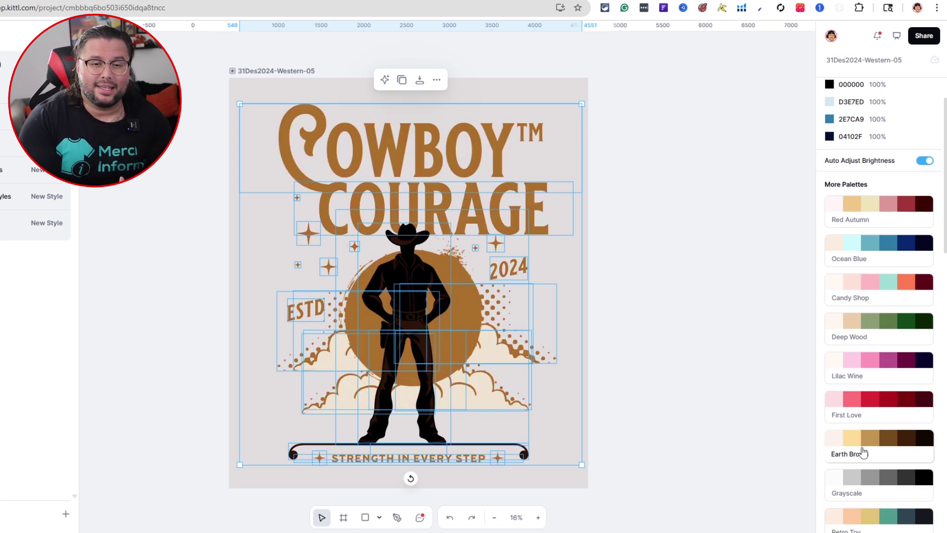
pyautogui.scroll(-1, 877, 488)
pyautogui.scroll(-2, 881, 474)
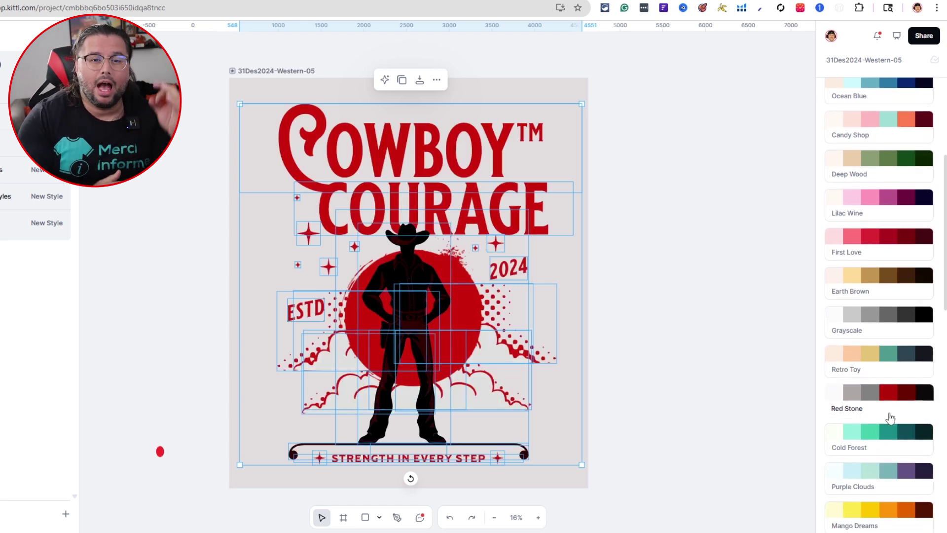
pyautogui.scroll(-1, 891, 440)
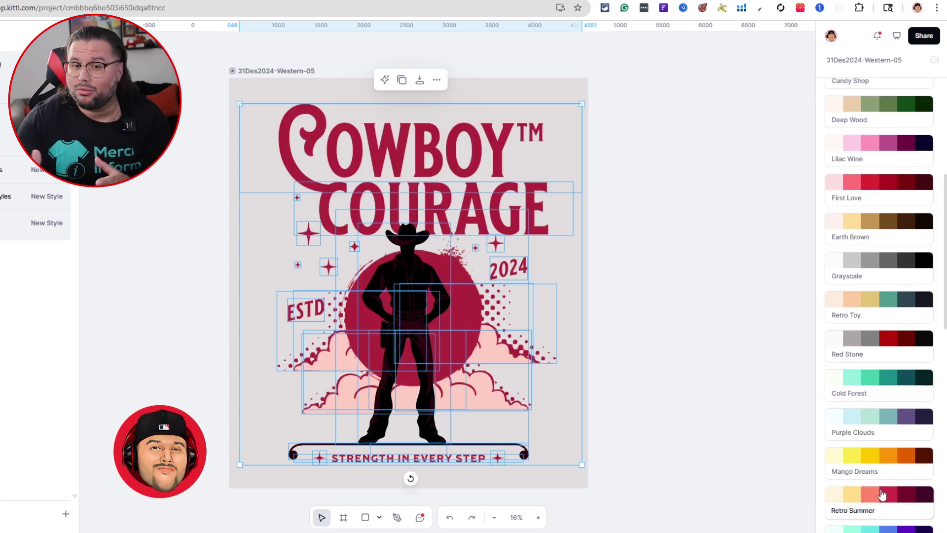
pyautogui.click(651, 351)
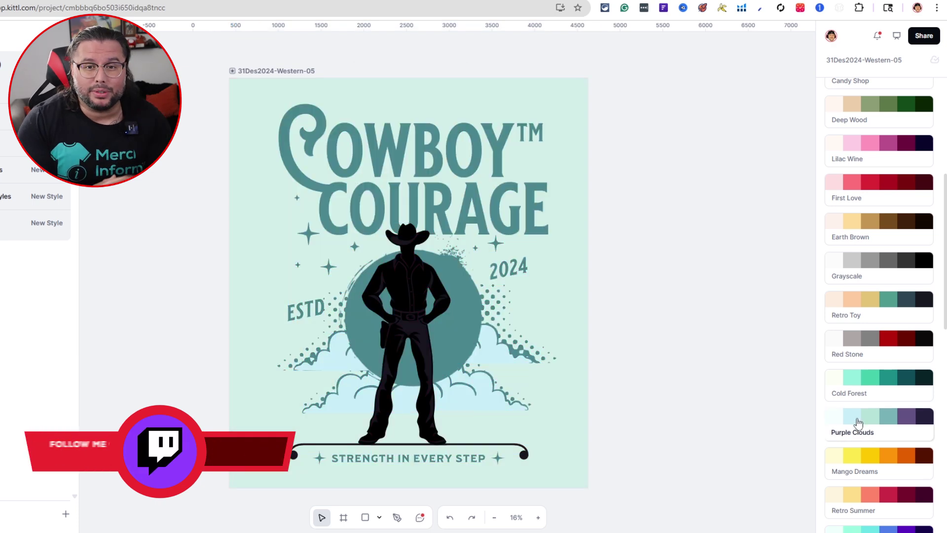
pyautogui.scroll(-1, 878, 434)
pyautogui.click(878, 481)
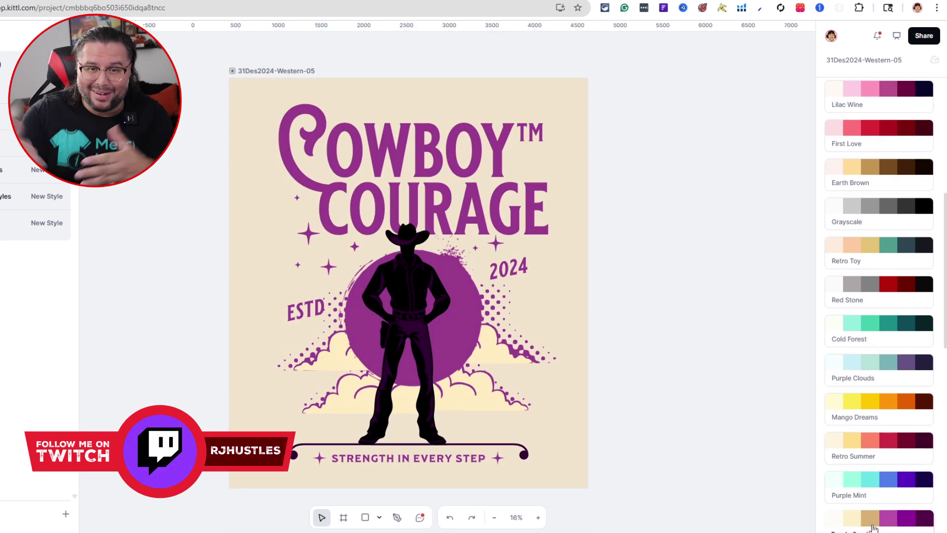
pyautogui.scroll(-2, 879, 424)
pyautogui.scroll(-6, 895, 458)
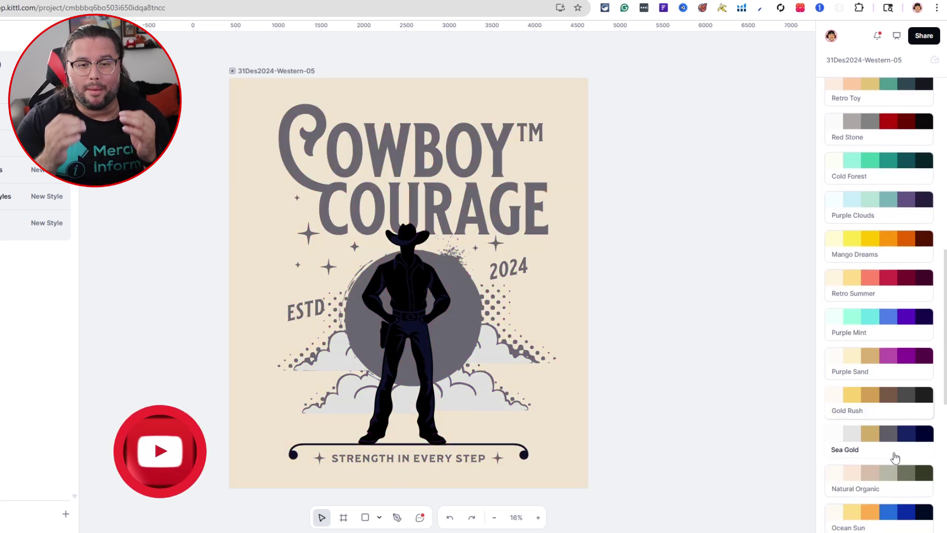
pyautogui.scroll(-2, 896, 452)
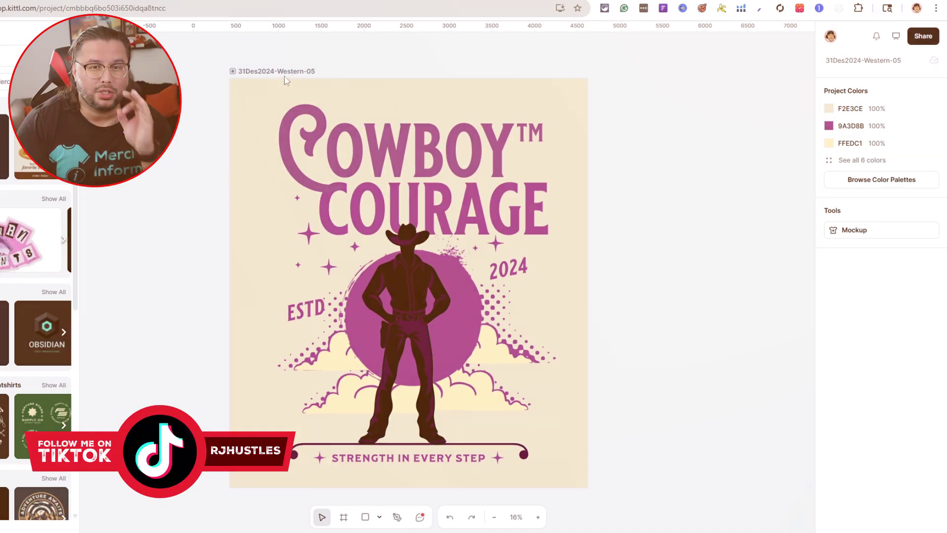
# - Resize the artboard to the 4500 × 5400 Merch by Amazon T-Shirt preset
pyautogui.click(276, 71)
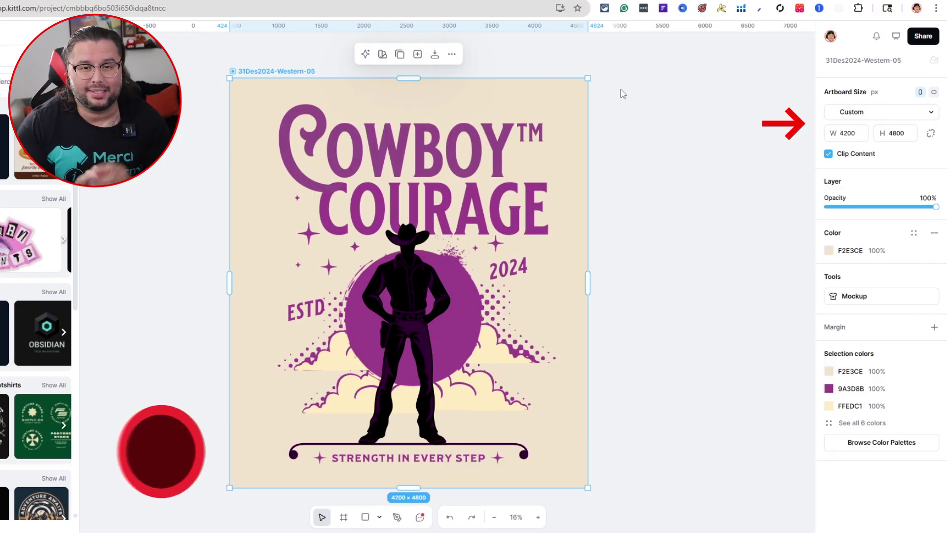
pyautogui.click(877, 115)
pyautogui.scroll(-3, 862, 190)
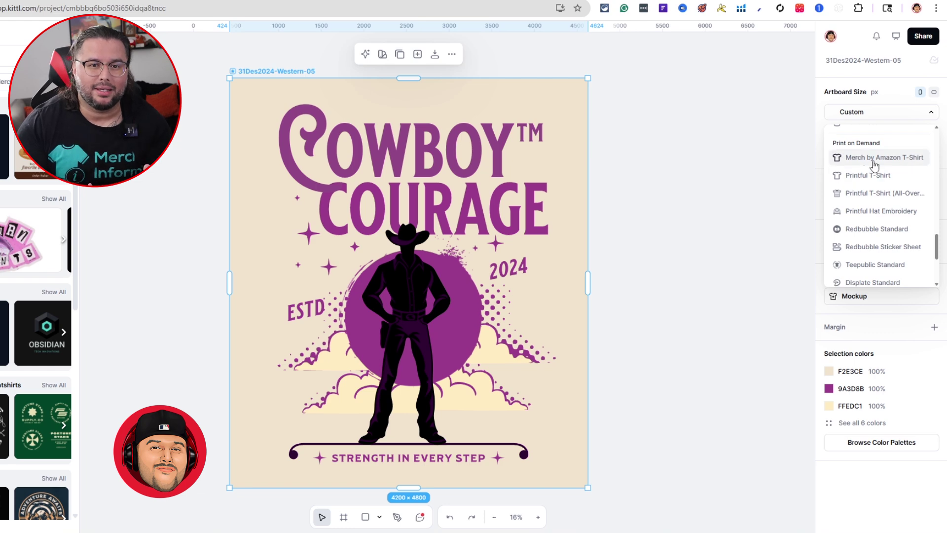
pyautogui.click(873, 159)
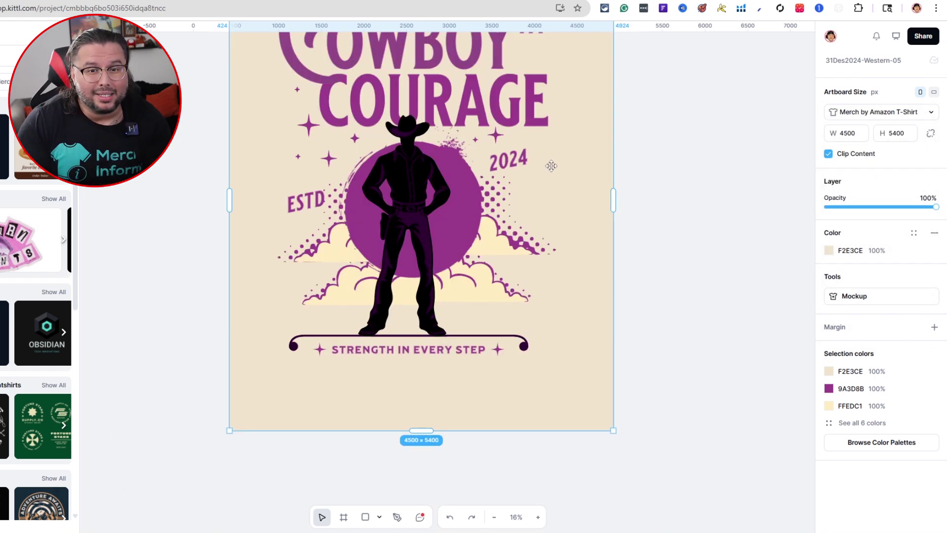
pyautogui.moveTo(622, 190); pyautogui.dragTo(596, 192)
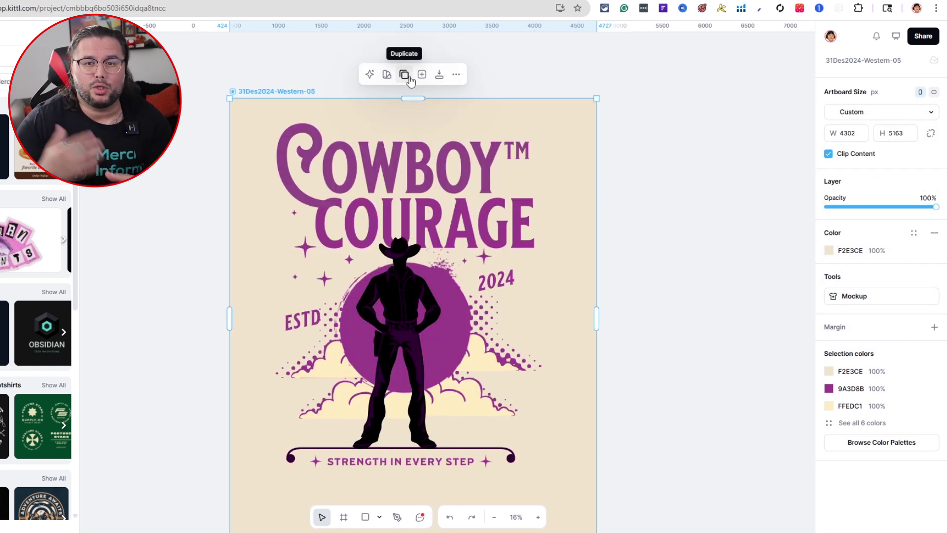
# - Duplicate the artboard and set the copy to the 1200 × 1200 Facebook Post size
pyautogui.click(405, 74)
pyautogui.scroll(-3, 479, 269)
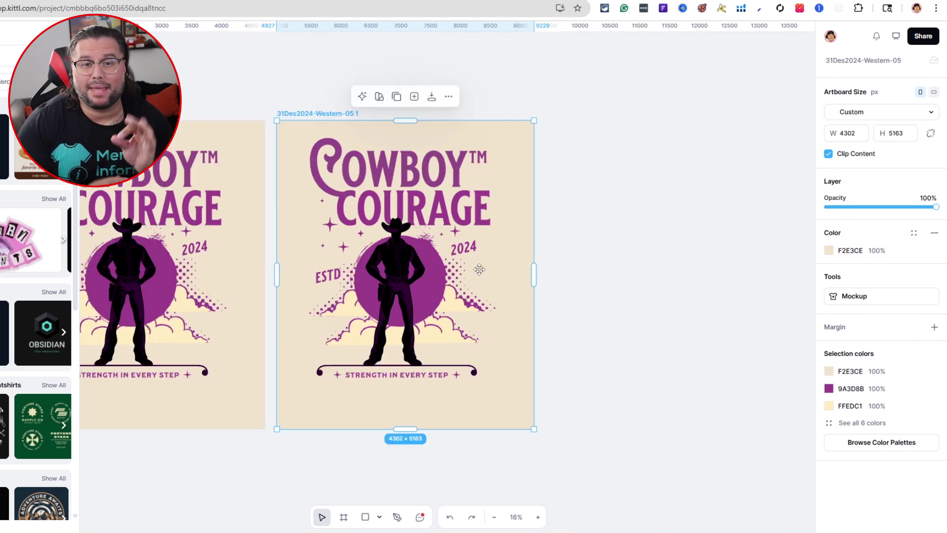
pyautogui.moveTo(363, 144); pyautogui.dragTo(452, 141)
pyautogui.hotkey('ctrl', 'z')
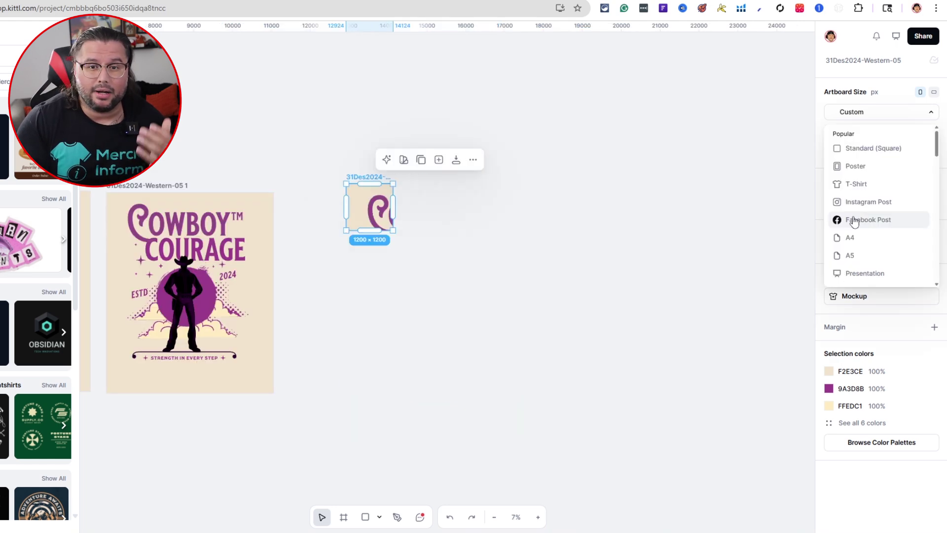
pyautogui.click(858, 227)
pyautogui.click(874, 105)
pyautogui.scroll(-5, 868, 262)
pyautogui.scroll(-1, 867, 264)
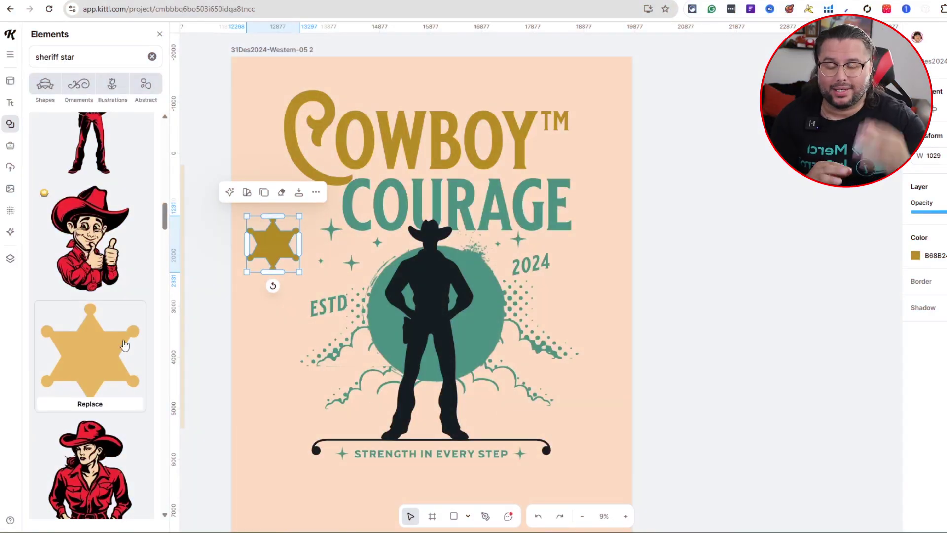
# - Shrink the sheriff star onto COWBOY's first letters and subtract it from the lettering
pyautogui.moveTo(278, 251); pyautogui.dragTo(359, 169)
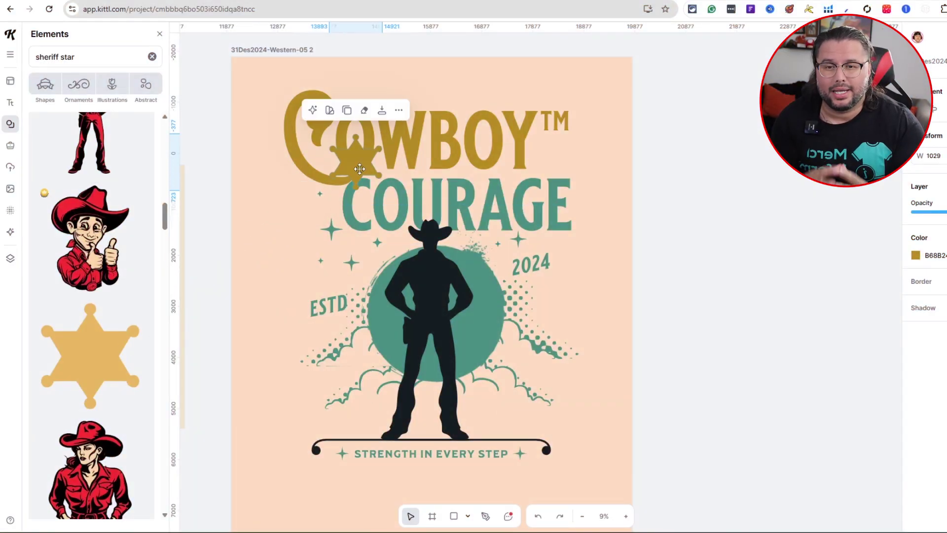
pyautogui.moveTo(306, 198); pyautogui.dragTo(282, 276)
pyautogui.moveTo(272, 245); pyautogui.dragTo(347, 153)
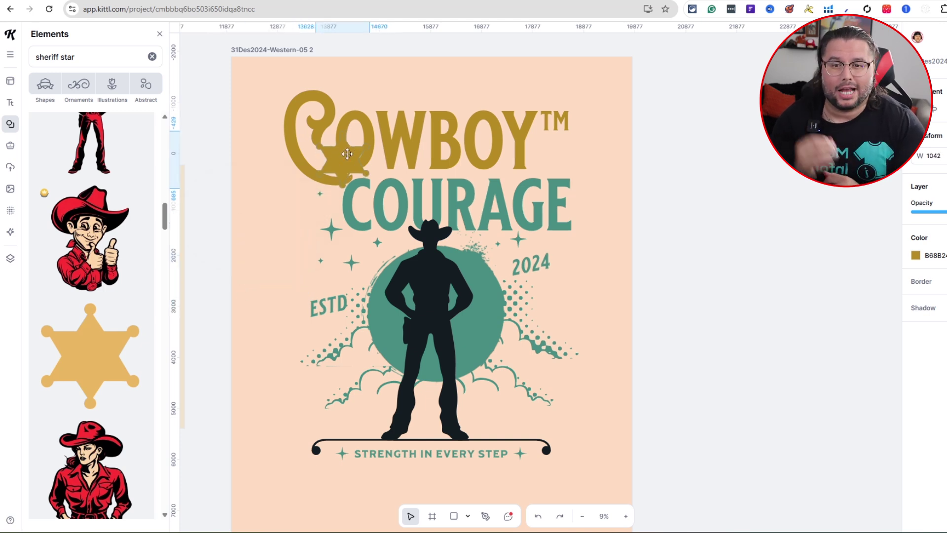
pyautogui.moveTo(280, 84); pyautogui.dragTo(597, 168)
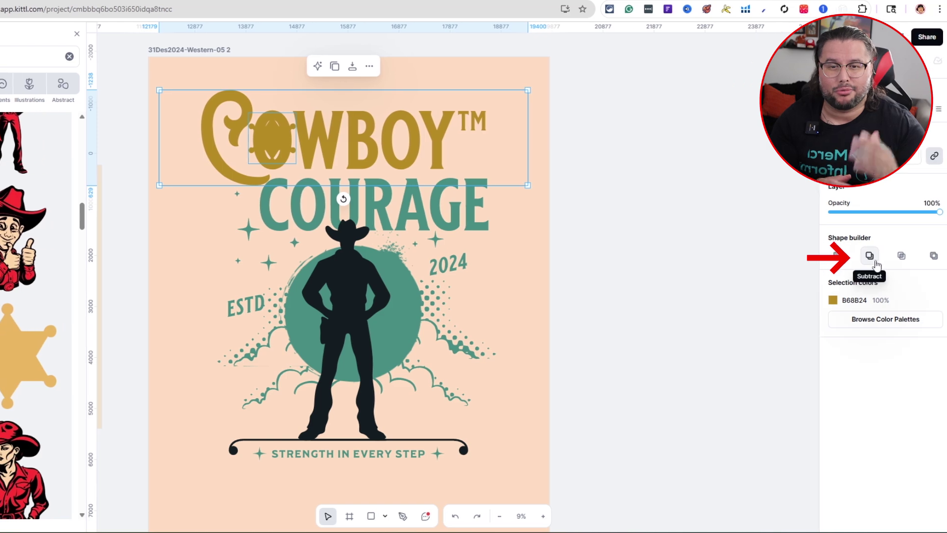
pyautogui.click(878, 264)
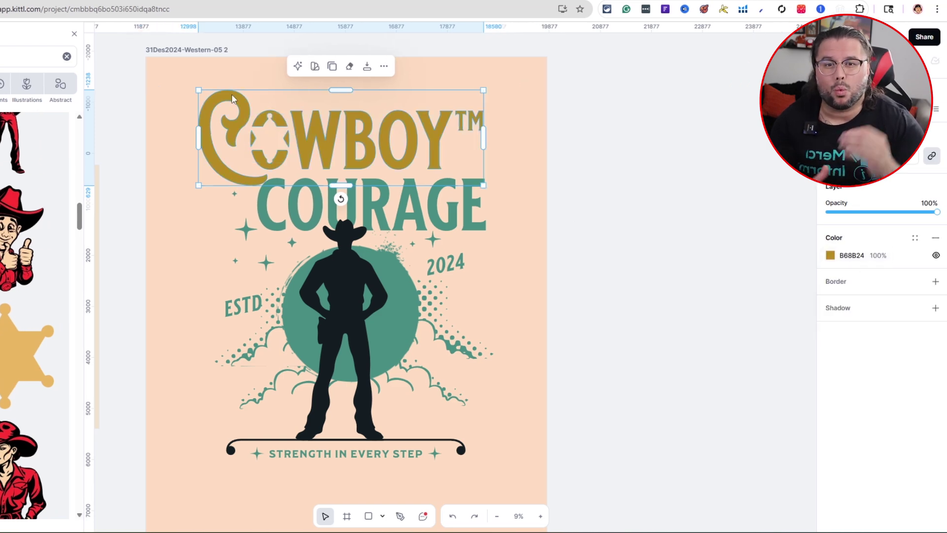
pyautogui.click(400, 515)
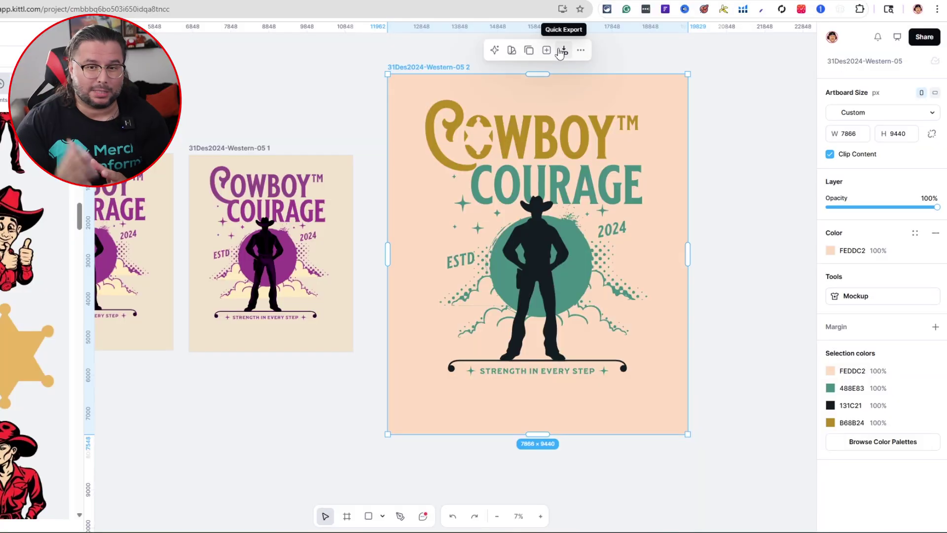
# - Check the Quick Export download settings, keeping PNG as the file format
pyautogui.click(562, 51)
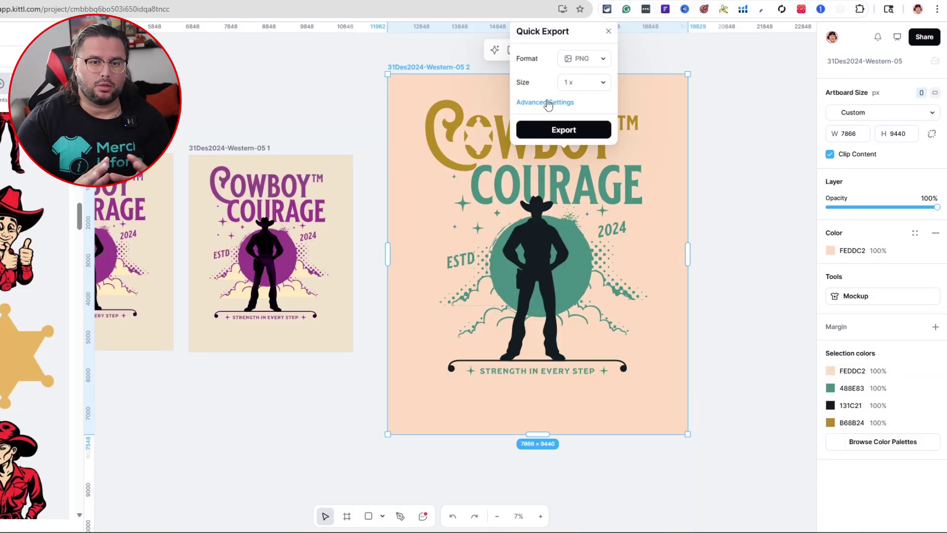
pyautogui.click(547, 102)
pyautogui.click(801, 141)
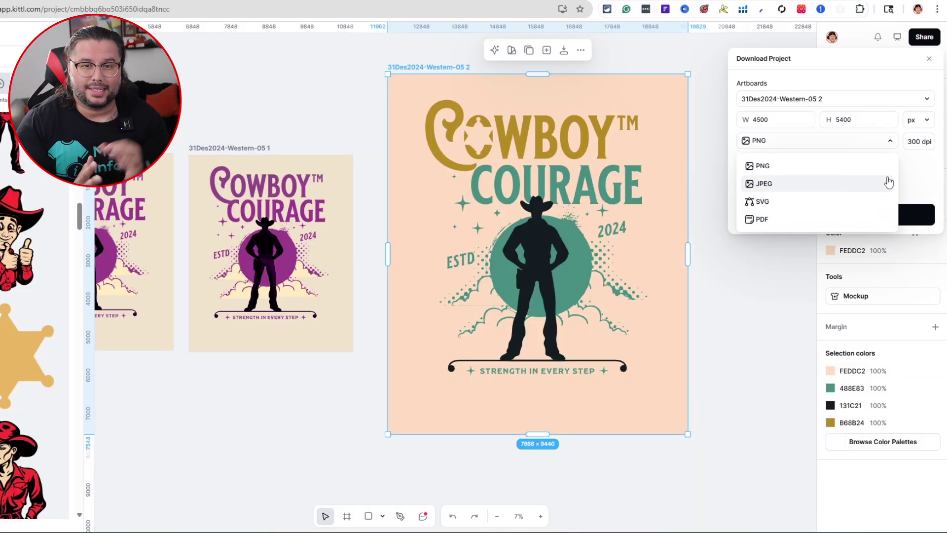
pyautogui.click(807, 118)
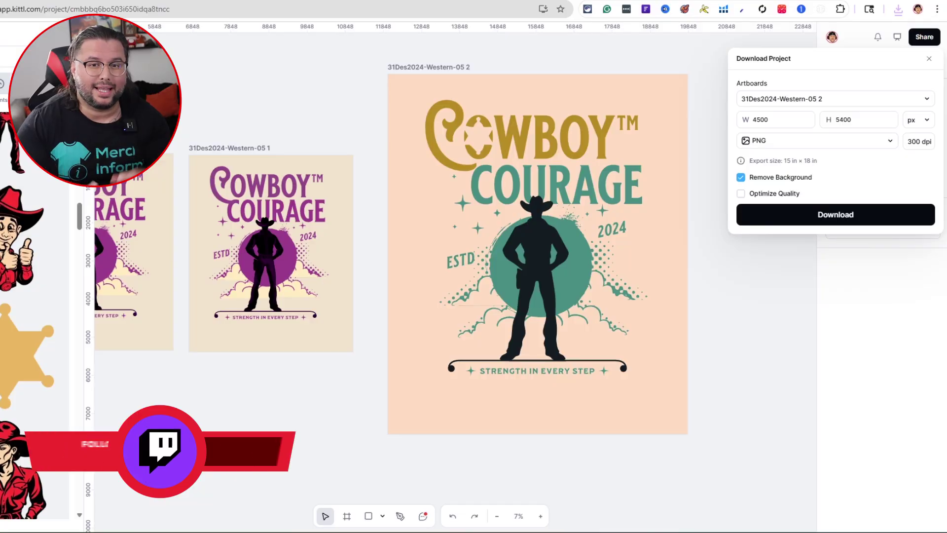
pyautogui.click(293, 379)
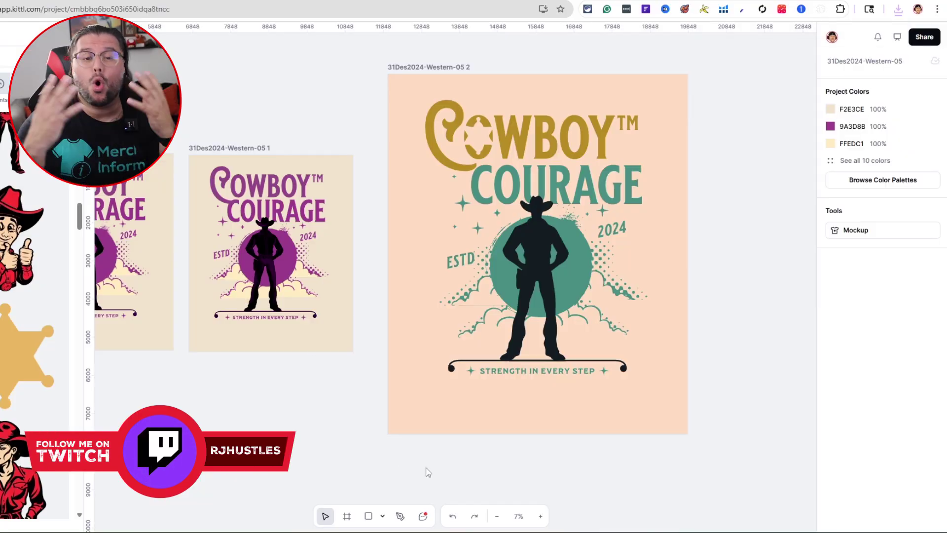
# - Export the purple artboard 31Des2024-Western-05 1 and the green-and-gold artboard as PNG
pyautogui.click(241, 148)
pyautogui.click(296, 132)
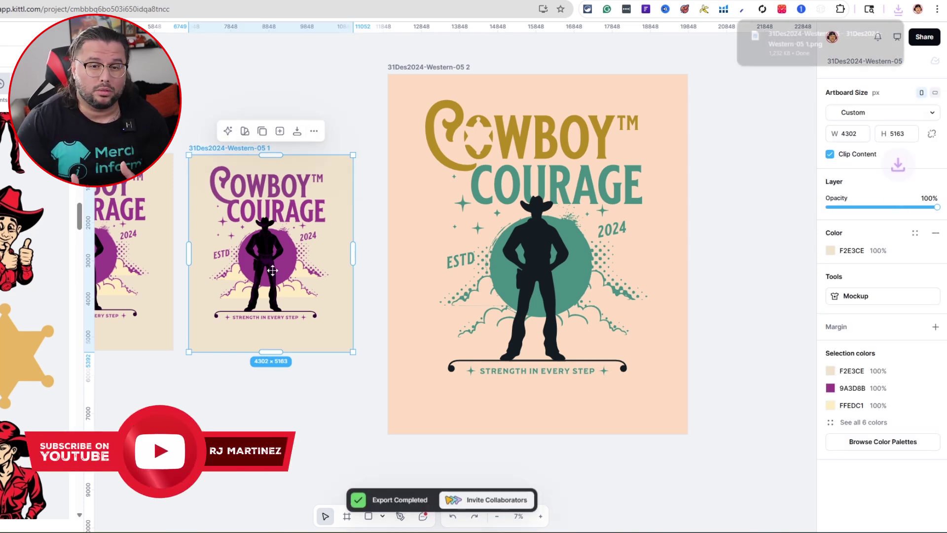
pyautogui.click(428, 67)
pyautogui.click(563, 49)
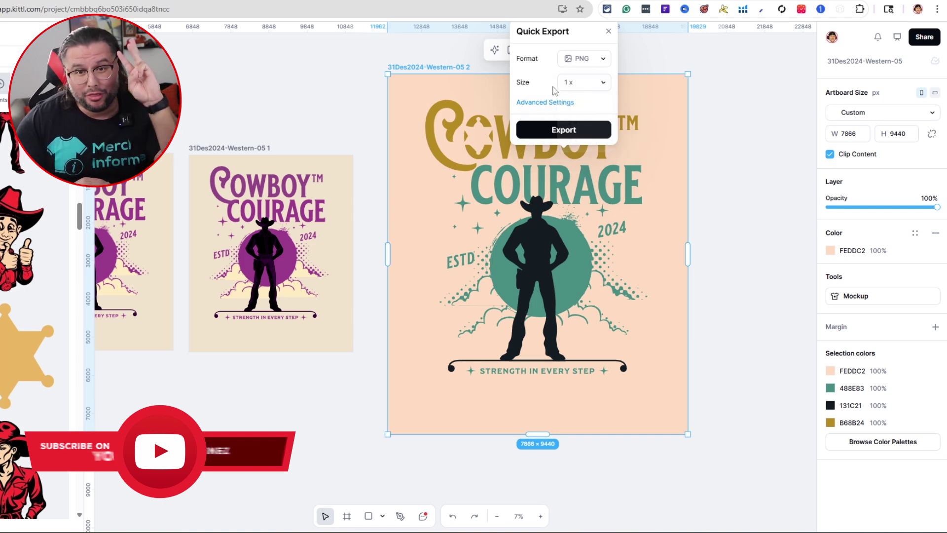
pyautogui.click(555, 132)
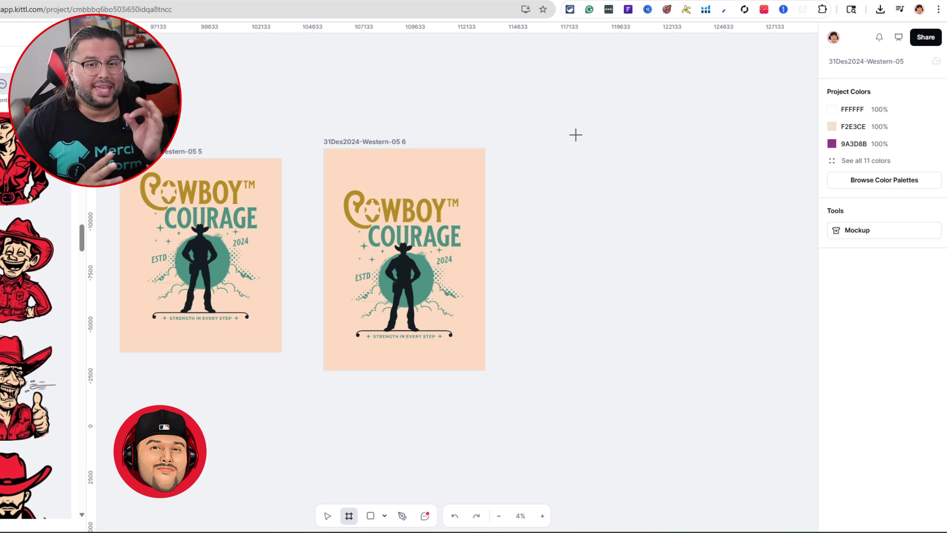
# - Draw Artboard 9 and move a duplicate of the cowboy silhouette into it
pyautogui.moveTo(575, 134); pyautogui.dragTo(776, 357)
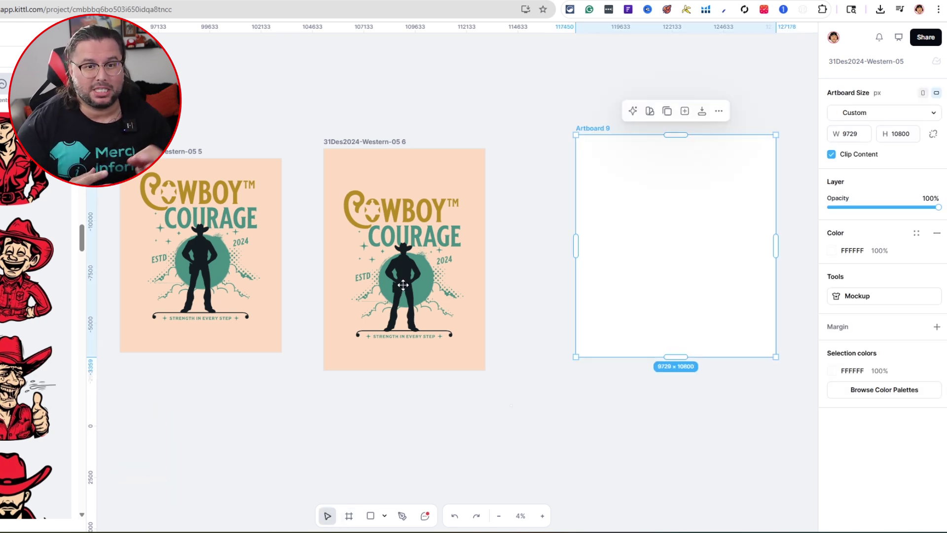
pyautogui.click(403, 284)
pyautogui.click(393, 223)
pyautogui.moveTo(406, 274); pyautogui.dragTo(637, 200)
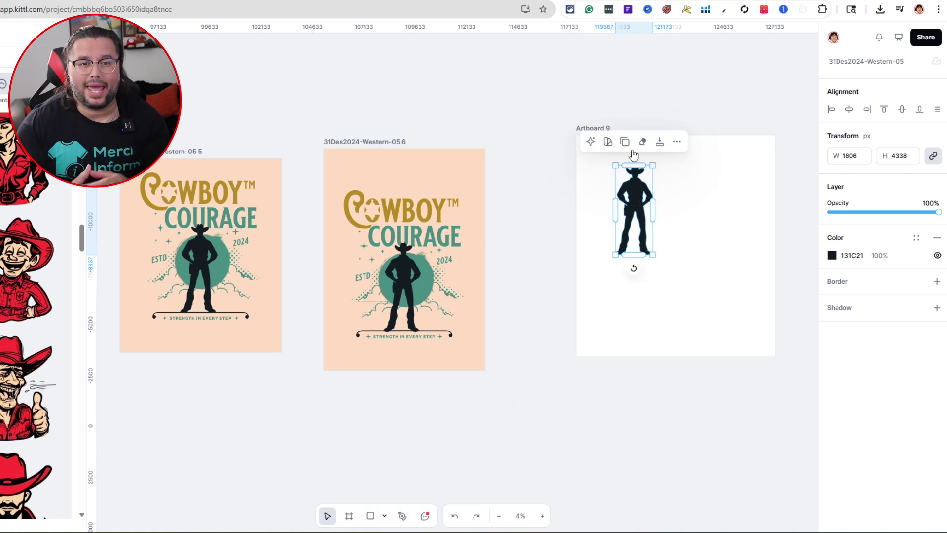
pyautogui.click(748, 195)
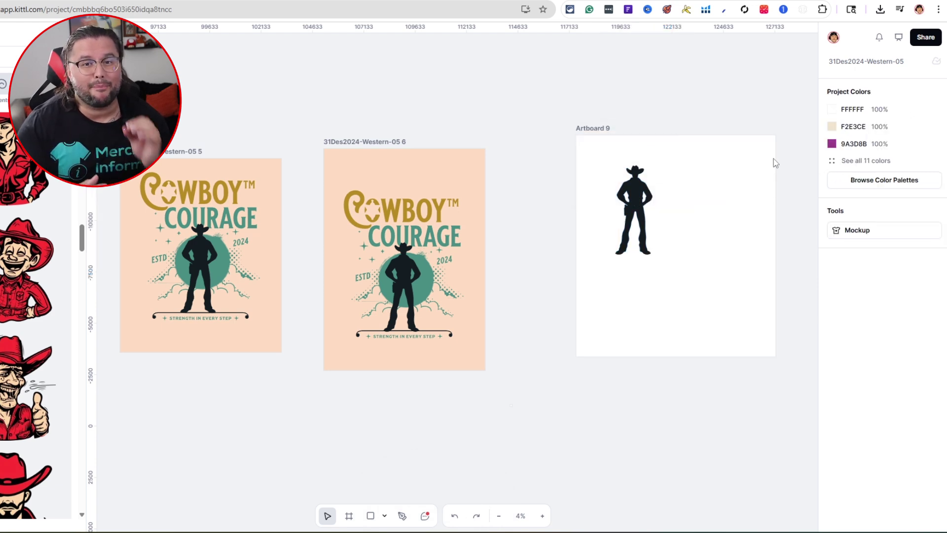
# - Resize Artboard 9 to the T-Shirt preset and centre the cowboy on it
pyautogui.click(622, 131)
pyautogui.click(882, 116)
pyautogui.scroll(-5, 880, 235)
pyautogui.scroll(3, 875, 235)
pyautogui.scroll(3, 870, 235)
pyautogui.click(838, 184)
pyautogui.moveTo(627, 202); pyautogui.dragTo(618, 294)
# - Halve a cowboy copy's size, place it at the left, and duplicate it twice into a row
pyautogui.scroll(5, 619, 296)
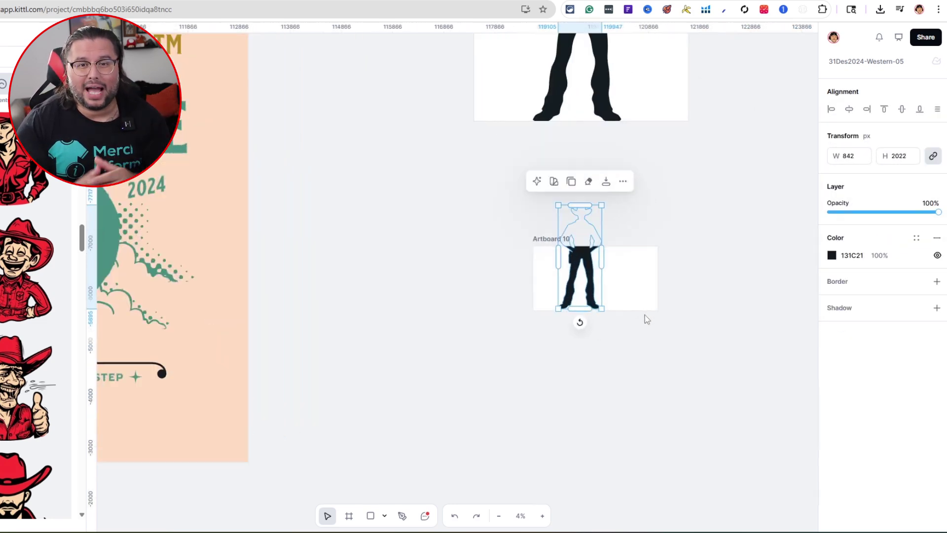
pyautogui.moveTo(581, 331); pyautogui.dragTo(542, 236)
pyautogui.moveTo(521, 187); pyautogui.dragTo(582, 237)
pyautogui.click(473, 173)
pyautogui.click(516, 174)
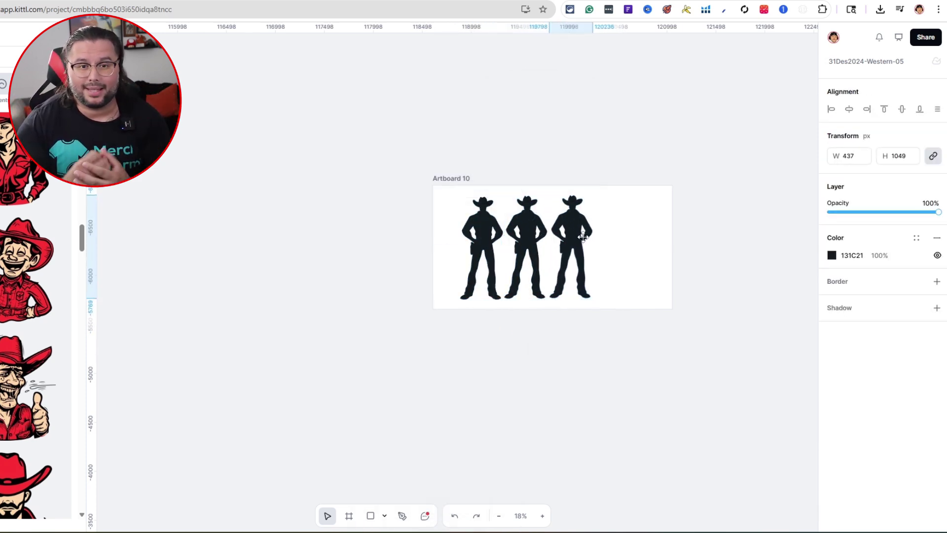
# - Draw Artboard 11 and set it to the Merch by Amazon T-Shirt preset
pyautogui.hotkey('shift', '1')
pyautogui.press('a')
pyautogui.moveTo(576, 111)
pyautogui.mouseDown()
pyautogui.moveTo(746, 348)
pyautogui.moveTo(762, 344)
pyautogui.mouseUp()
pyautogui.click(858, 118)
pyautogui.scroll(-10, 852, 236)
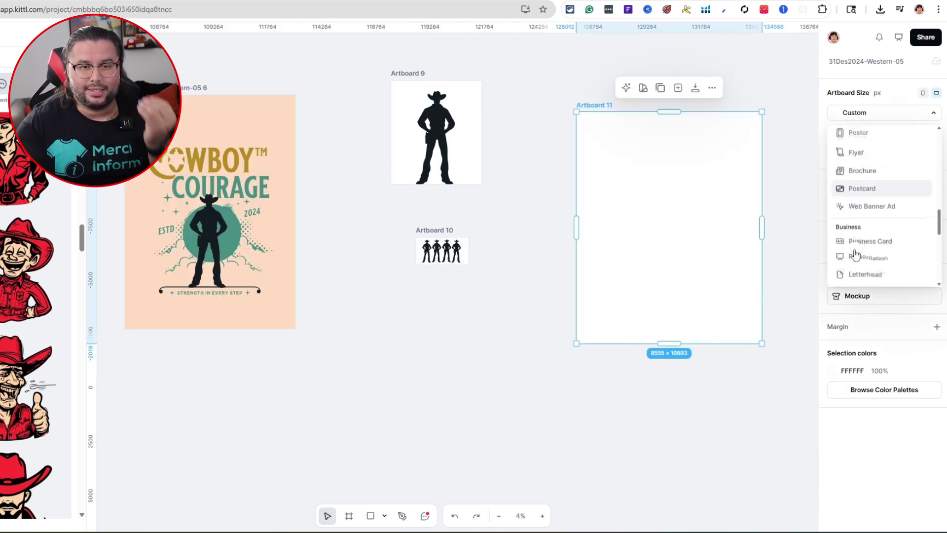
pyautogui.click(851, 307)
# - Copy and paste the Cowboy Courage design onto Artboard 11 and shrink it to fit
pyautogui.click(324, 154)
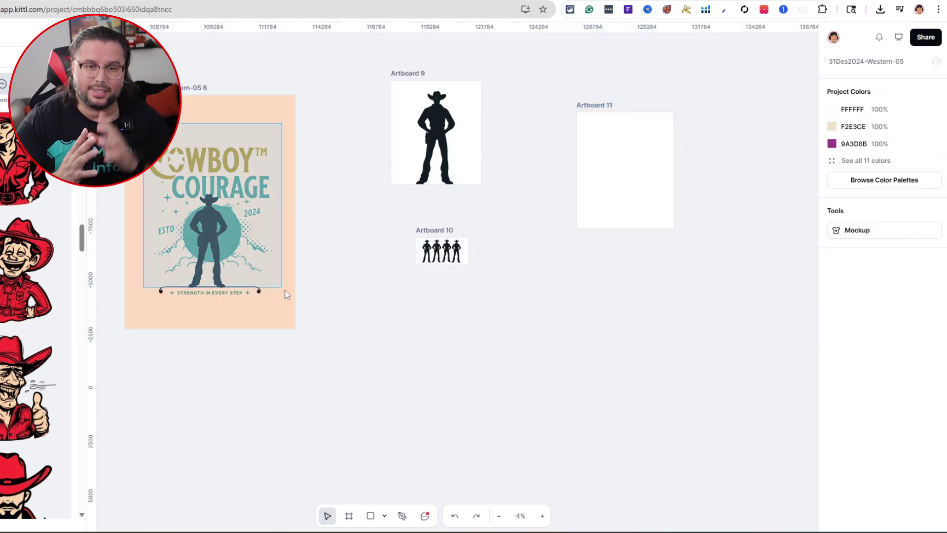
pyautogui.click(219, 233)
pyautogui.hotkey('ctrl', 'c')
pyautogui.hotkey('ctrl', 'v')
pyautogui.moveTo(219, 233); pyautogui.dragTo(645, 189)
pyautogui.moveTo(696, 254); pyautogui.dragTo(624, 183)
pyautogui.moveTo(606, 135); pyautogui.dragTo(621, 152)
# - Enlarge the design copy slightly and align it within Artboard 11
pyautogui.scroll(5, 657, 218)
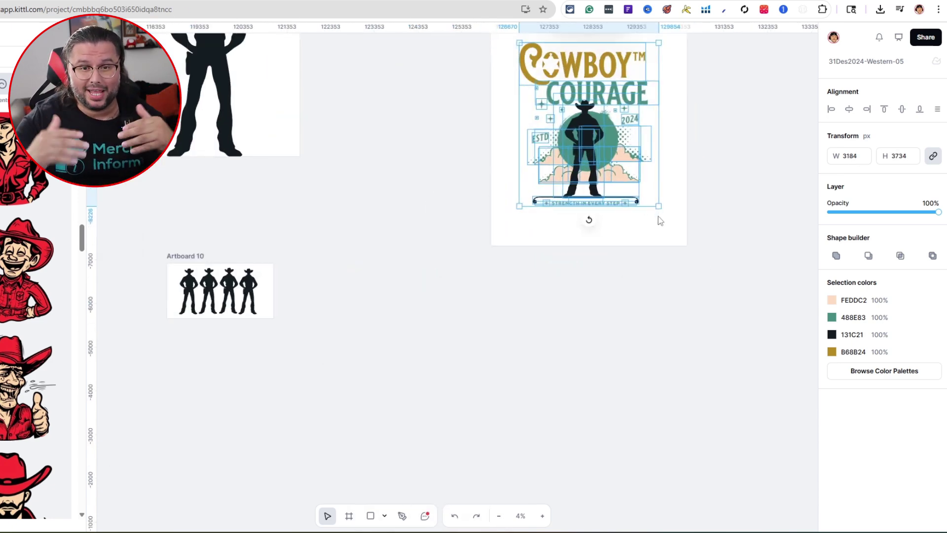
pyautogui.scroll(4, 719, 271)
pyautogui.moveTo(654, 440); pyautogui.dragTo(682, 474)
pyautogui.moveTo(614, 387); pyautogui.dragTo(604, 372)
pyautogui.click(691, 435)
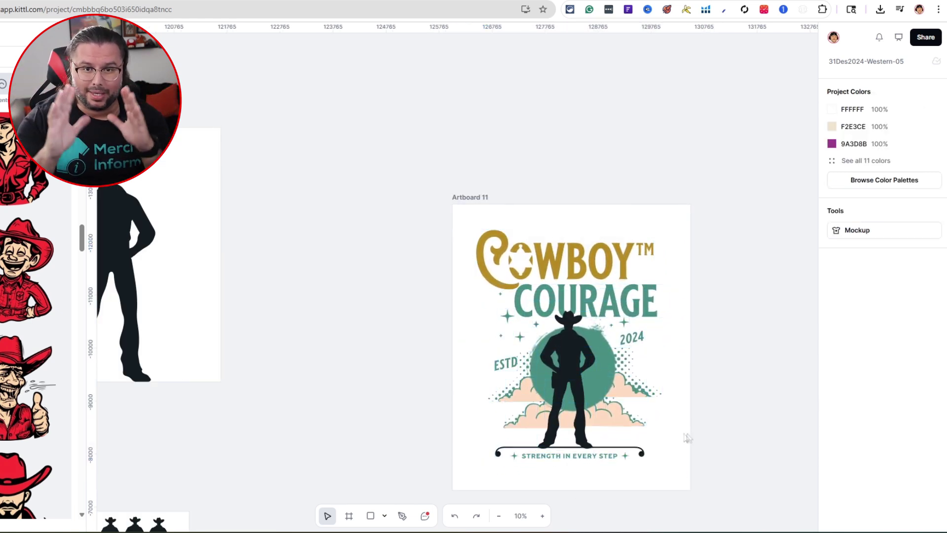
pyautogui.scroll(-3, 745, 420)
pyautogui.scroll(-3, 373, 391)
pyautogui.moveTo(107, 100); pyautogui.dragTo(630, 488)
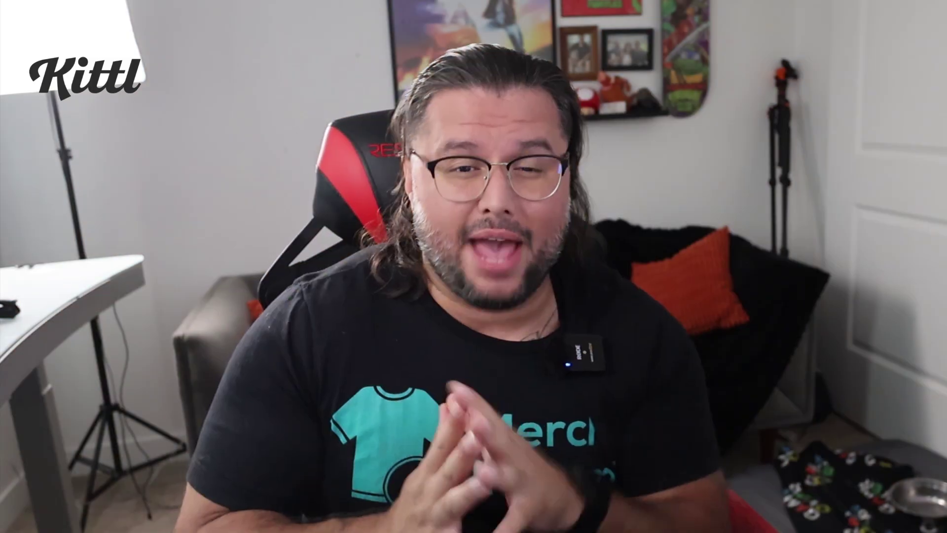